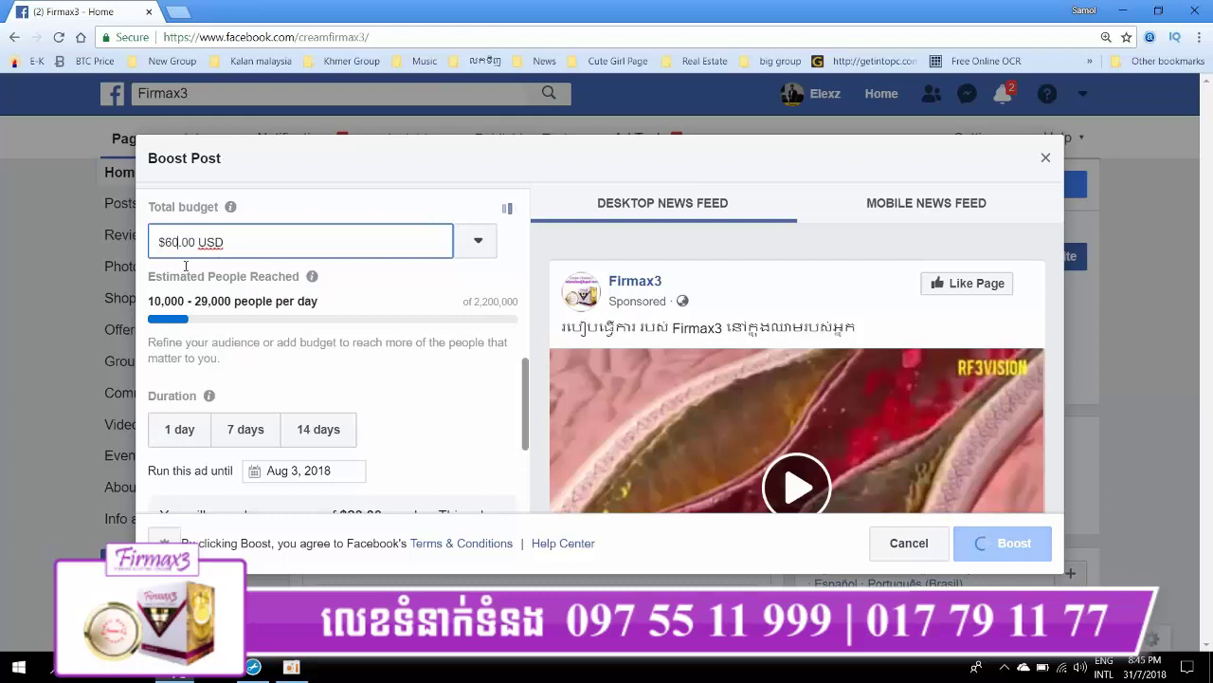
# Select Cambo Plus as the payment account for the boosted post.
pyautogui.scroll(-1, 282, 397)
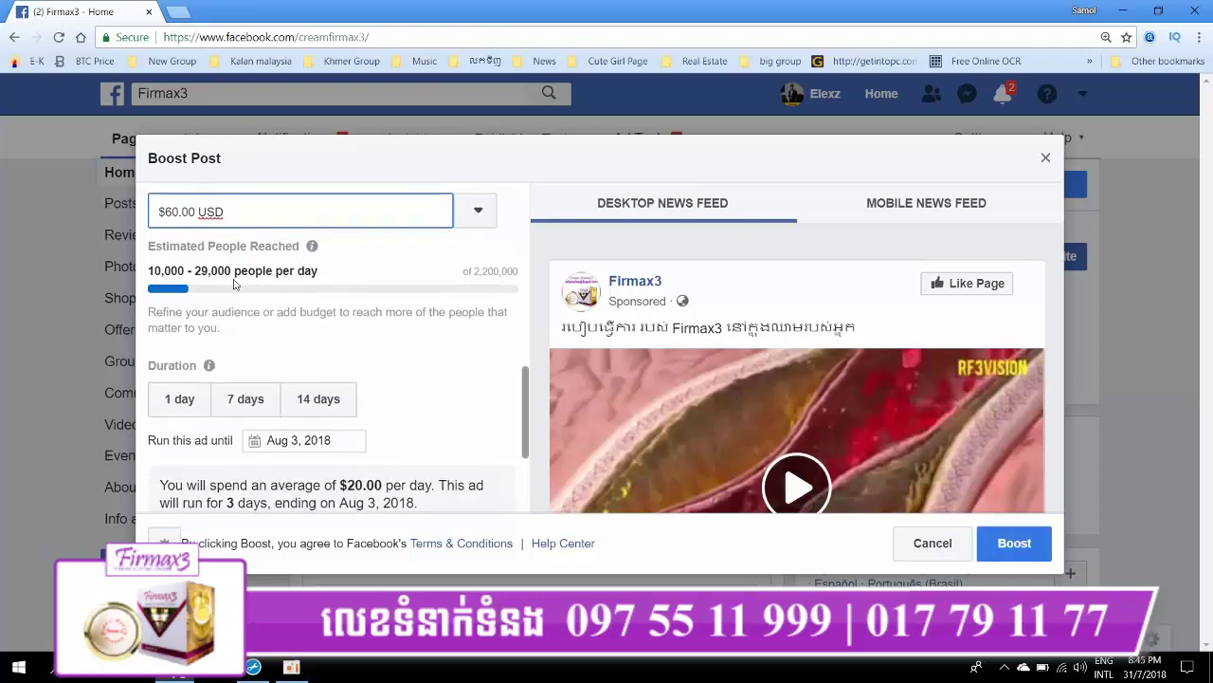
pyautogui.scroll(1, 282, 397)
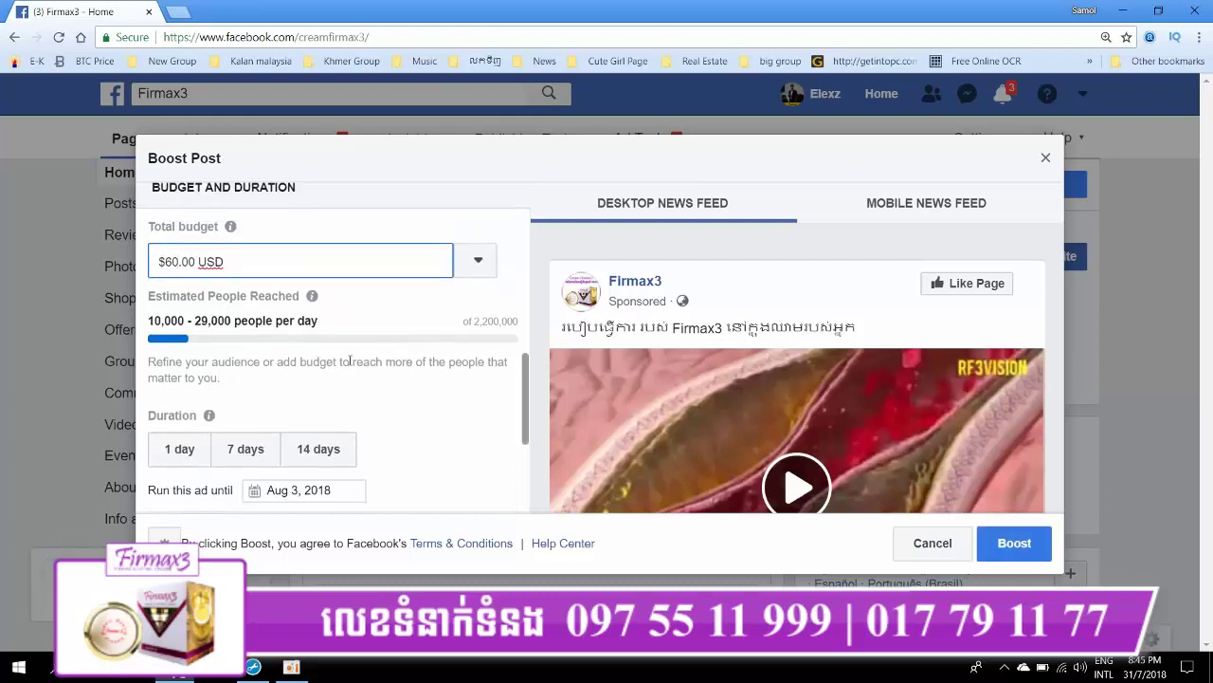
pyautogui.scroll(-3, 350, 365)
pyautogui.scroll(-1, 349, 365)
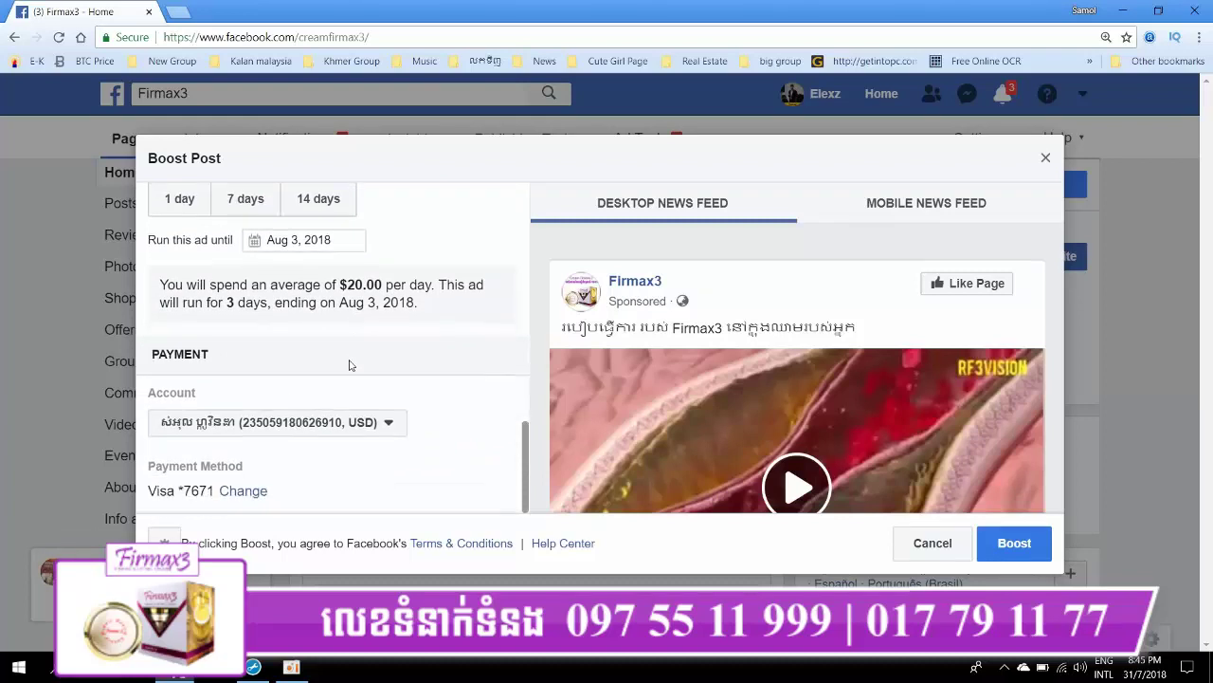
pyautogui.click(280, 425)
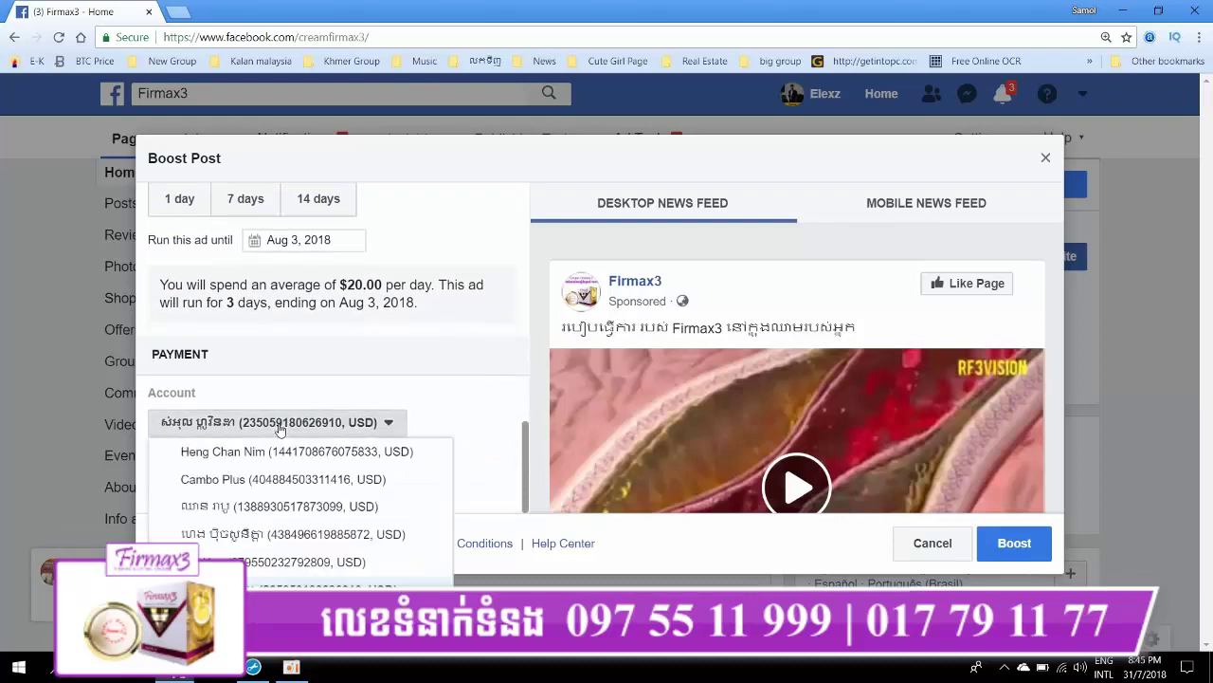
pyautogui.click(300, 481)
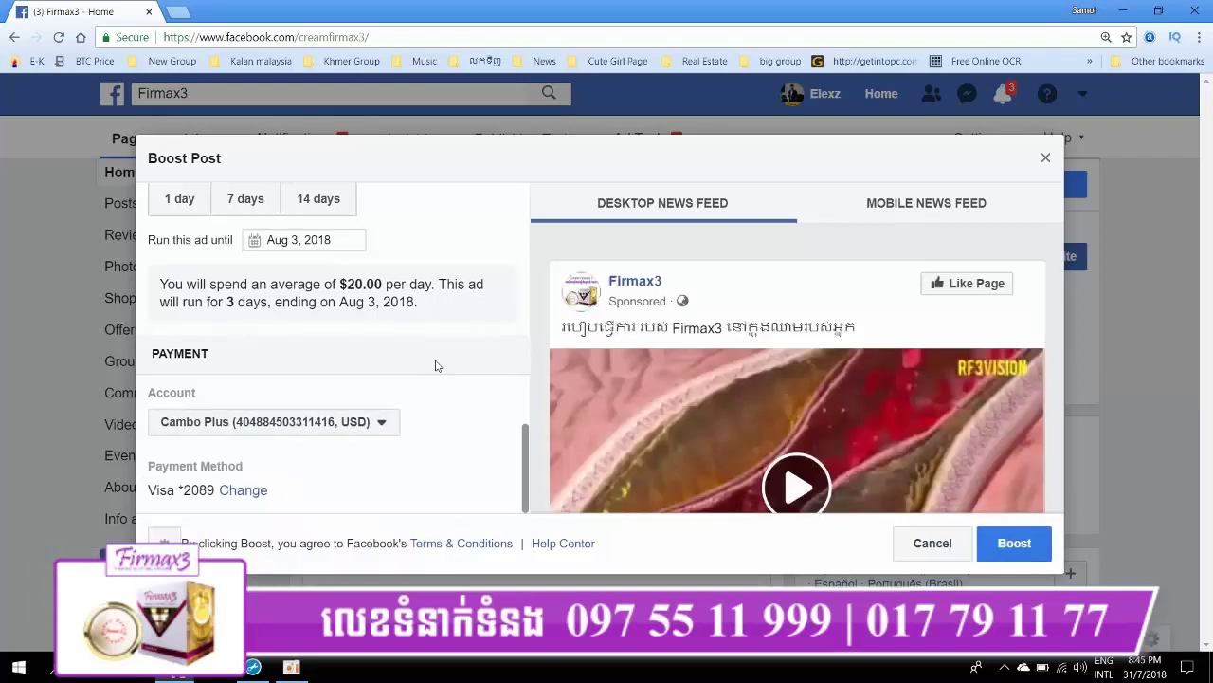
# Review the budget, duration and payment settings and submit the boost for the Firmax3 video post.
pyautogui.scroll(5, 467, 264)
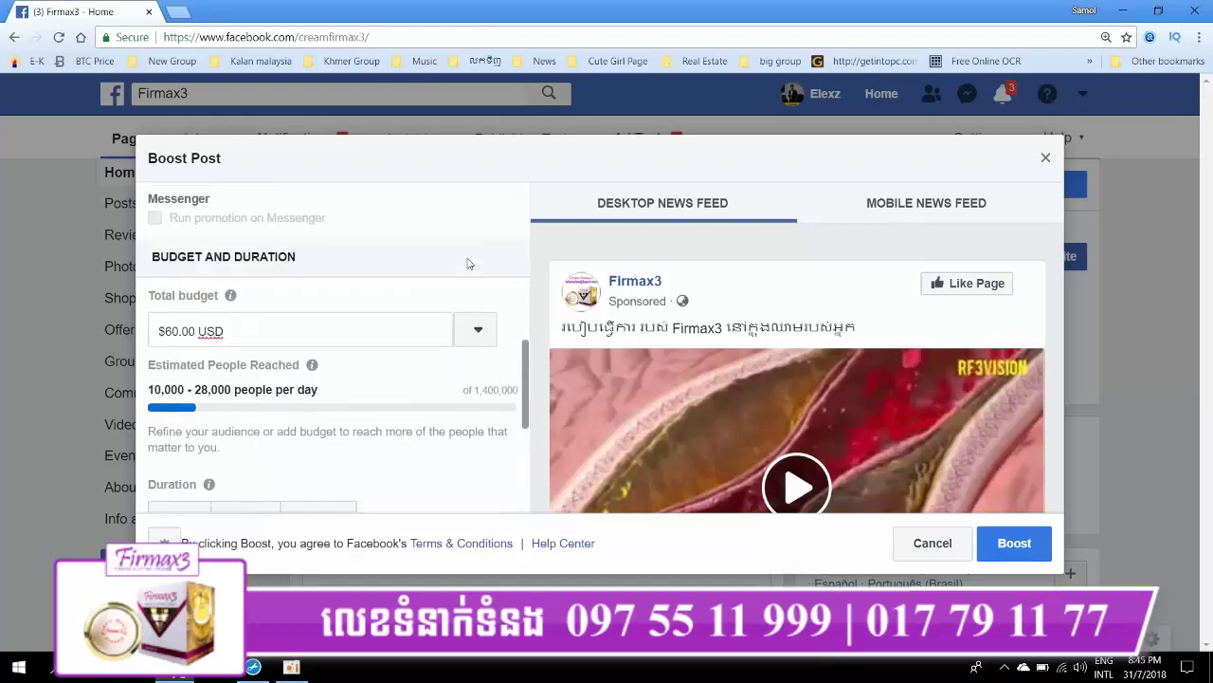
pyautogui.scroll(3, 467, 263)
pyautogui.scroll(-10, 466, 263)
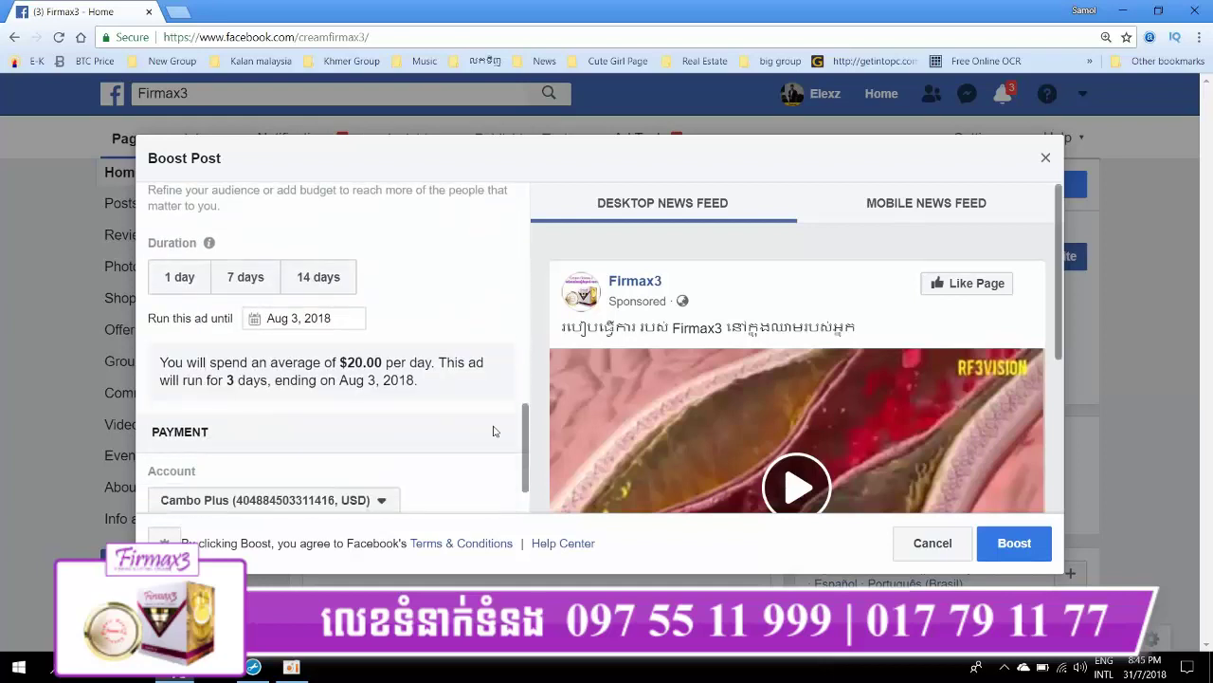
pyautogui.click(1019, 546)
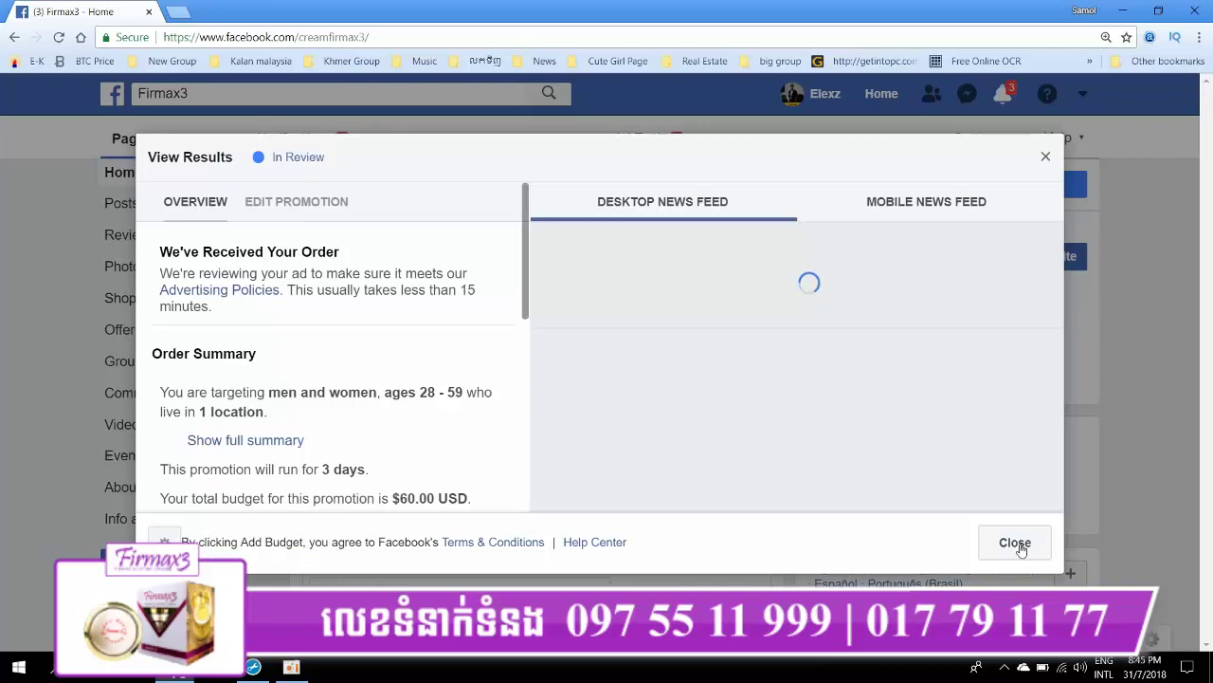
# Check the promotion's review status in its results, close them, and view the recent activity under the post.
pyautogui.scroll(-2, 645, 349)
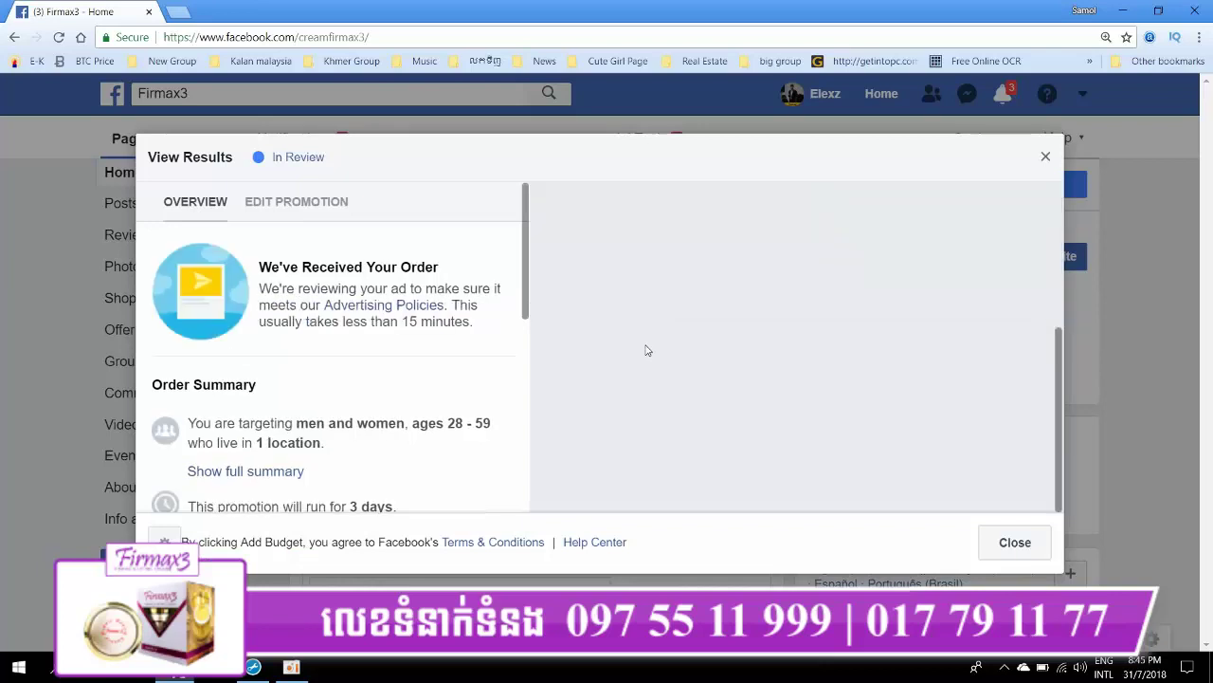
pyautogui.scroll(2, 647, 350)
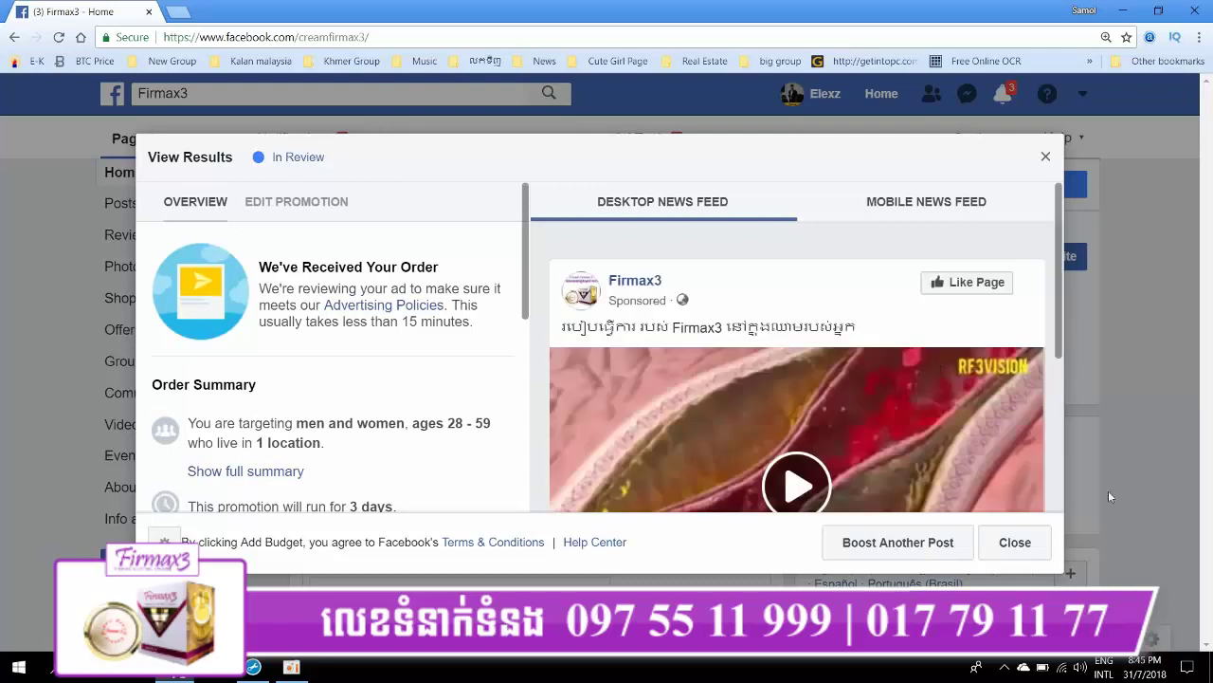
pyautogui.tripleClick(285, 157)
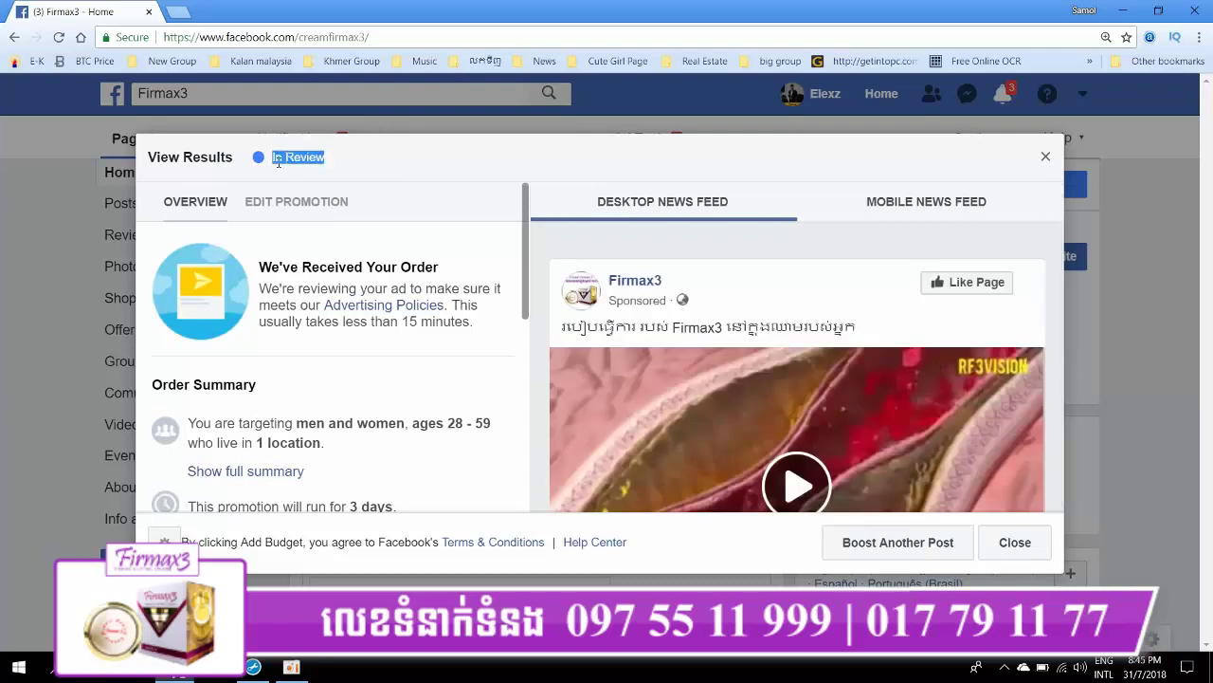
pyautogui.click(1016, 542)
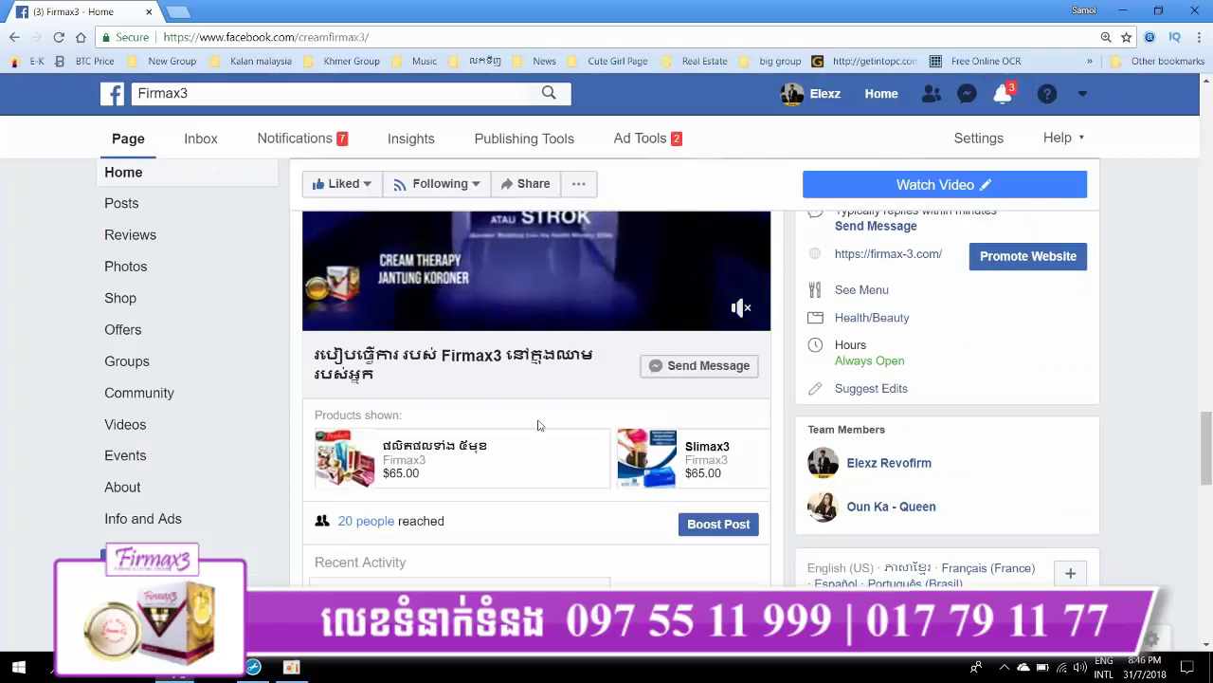
pyautogui.scroll(-3, 539, 426)
pyautogui.scroll(1, 539, 426)
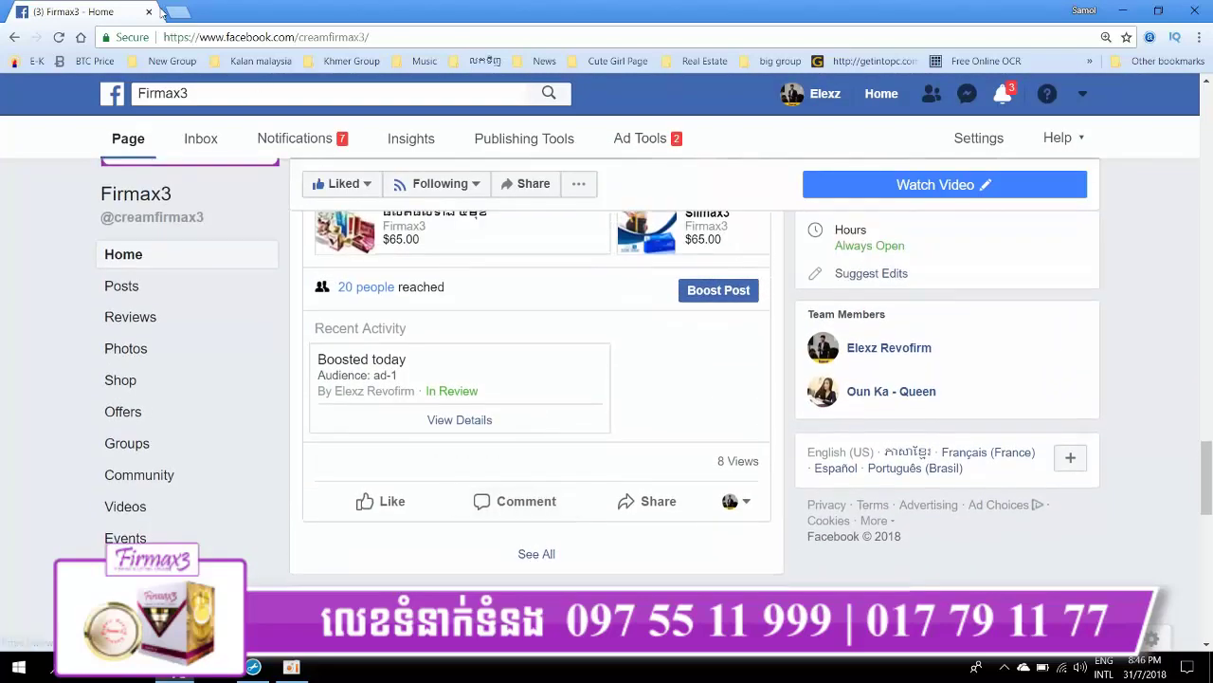
# Open the ads management page and show the campaigns of the Cambo Plus ad account.
pyautogui.click(1083, 97)
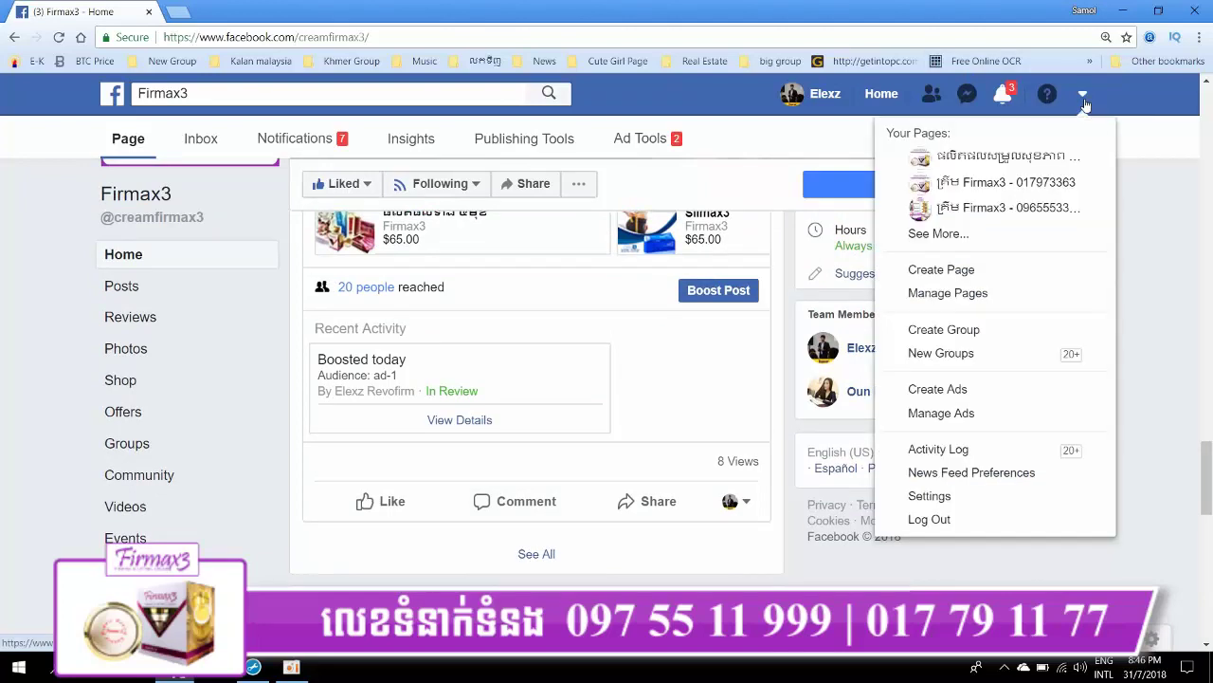
pyautogui.click(948, 415)
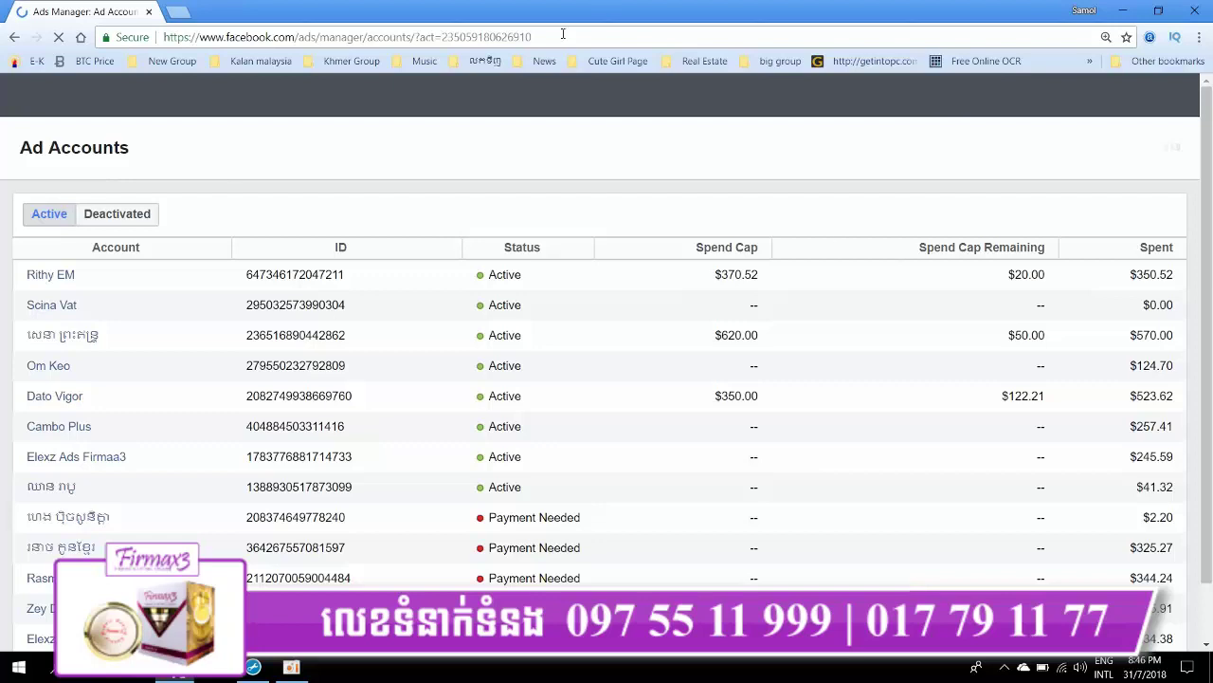
pyautogui.click(76, 429)
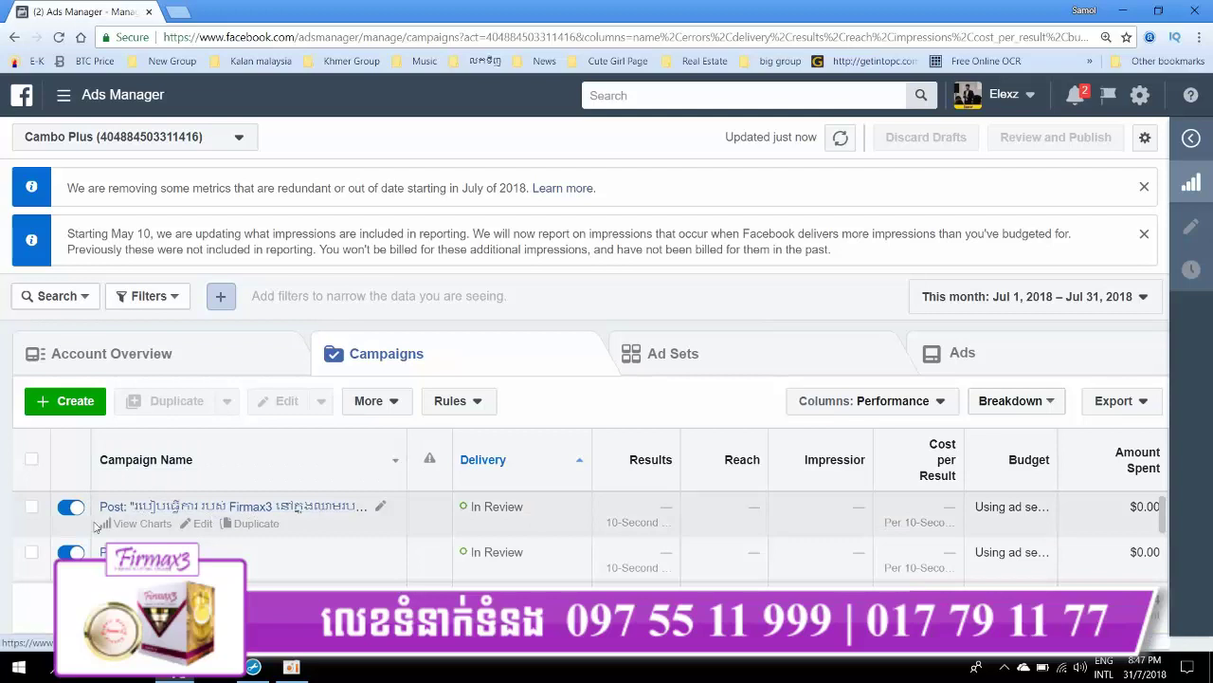
# Turn off the new Firmax3 post campaign together with the Boost Video Page Firmax3 and Boost Picture Page Firmax3 campaigns.
pyautogui.click(30, 509)
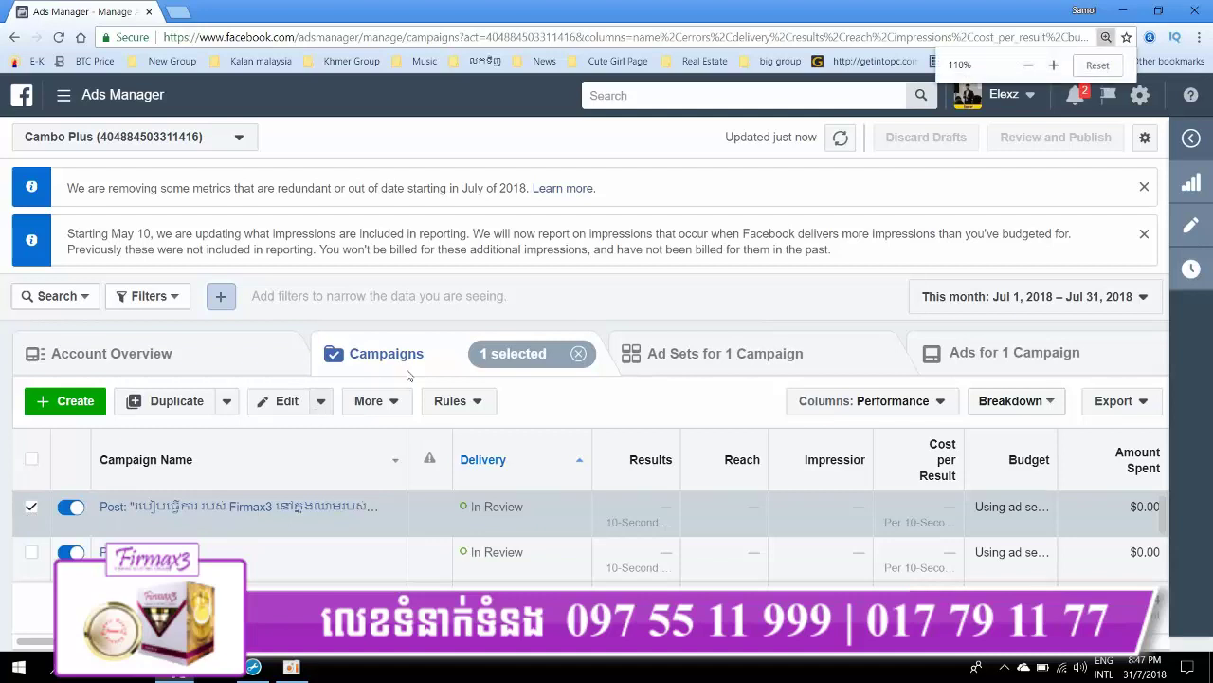
pyautogui.hotkey('ctrl', '-')
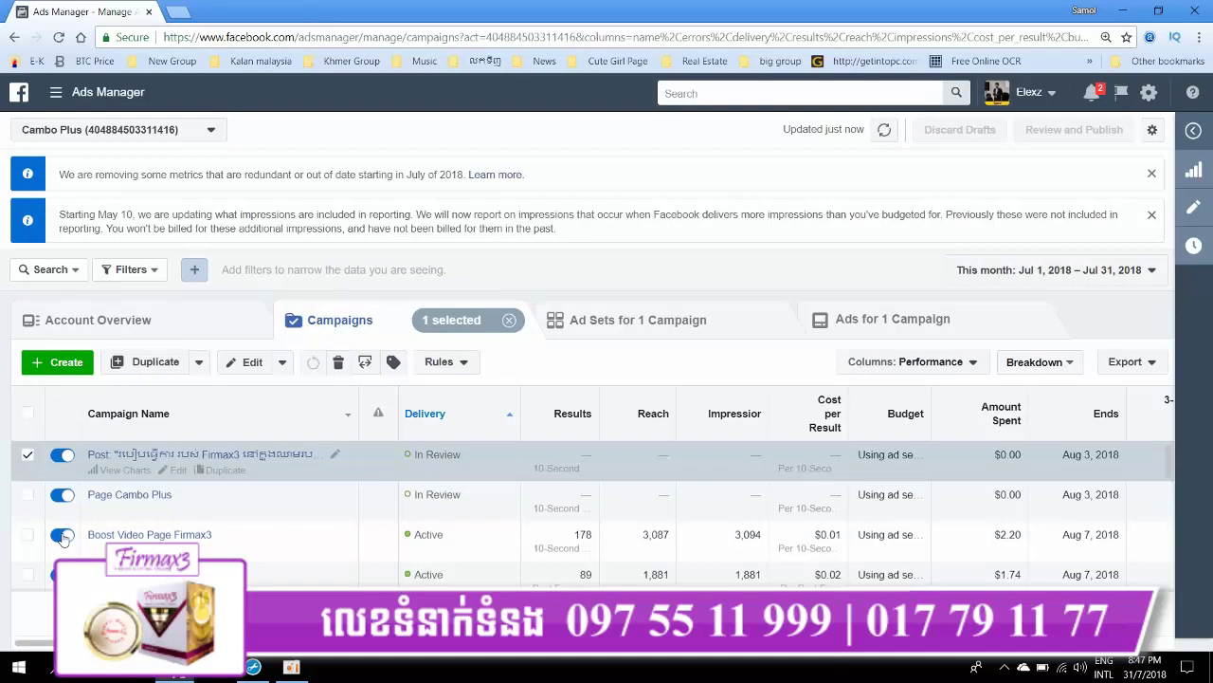
pyautogui.click(62, 537)
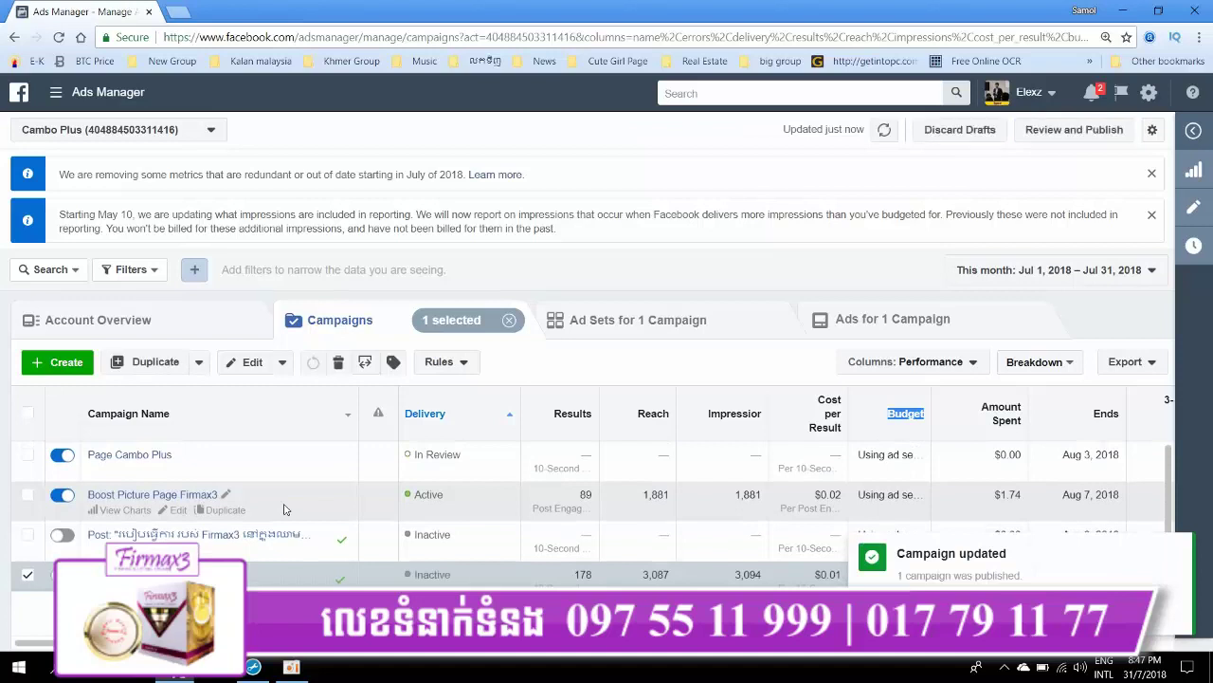
pyautogui.click(62, 495)
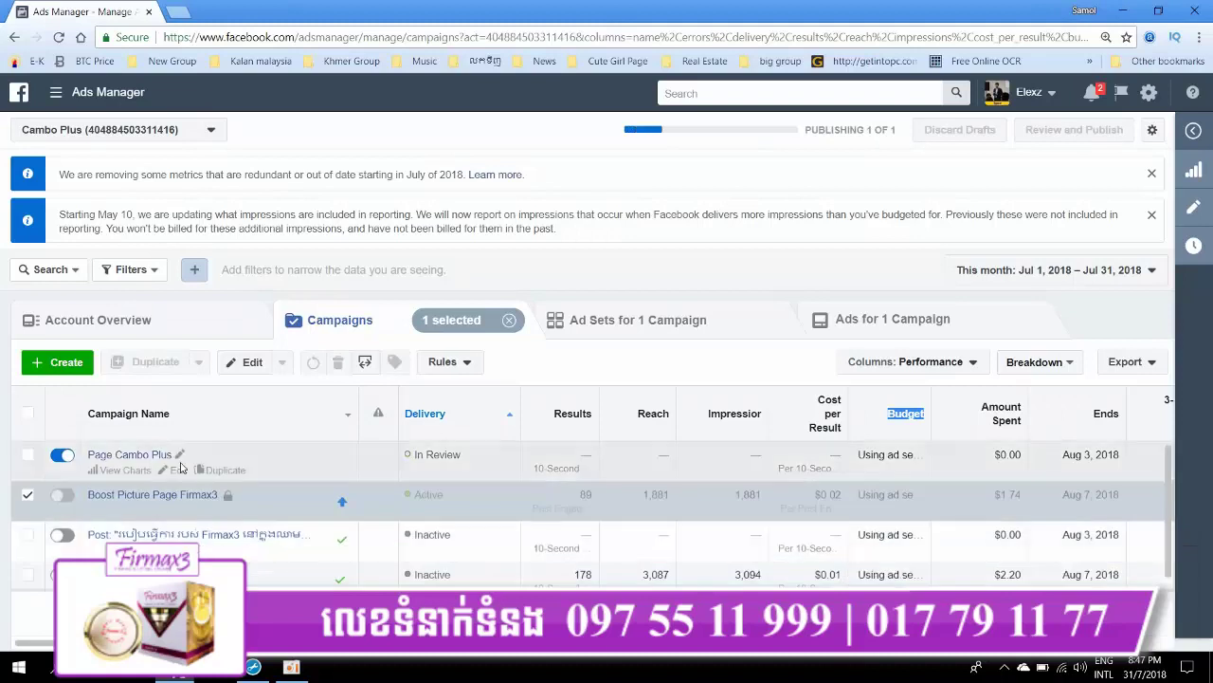
pyautogui.scroll(-1, 361, 524)
pyautogui.scroll(1, 360, 527)
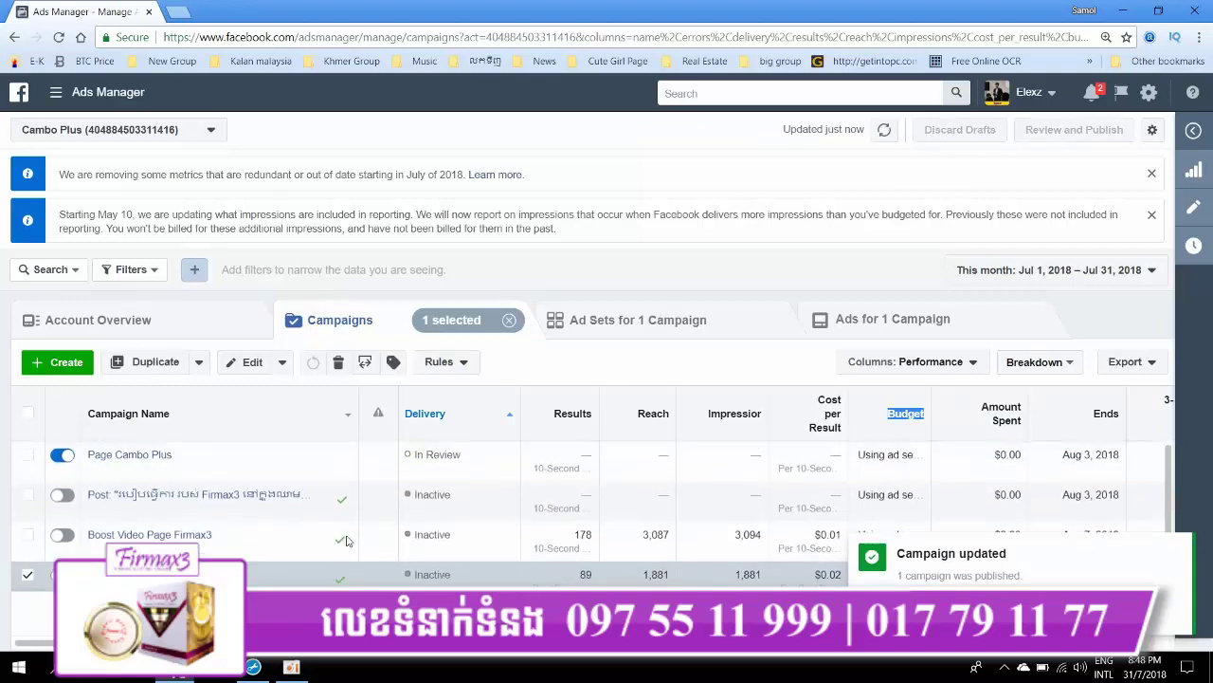
# Turn the Boost Video Page Firmax3 campaign on and off again.
pyautogui.click(63, 535)
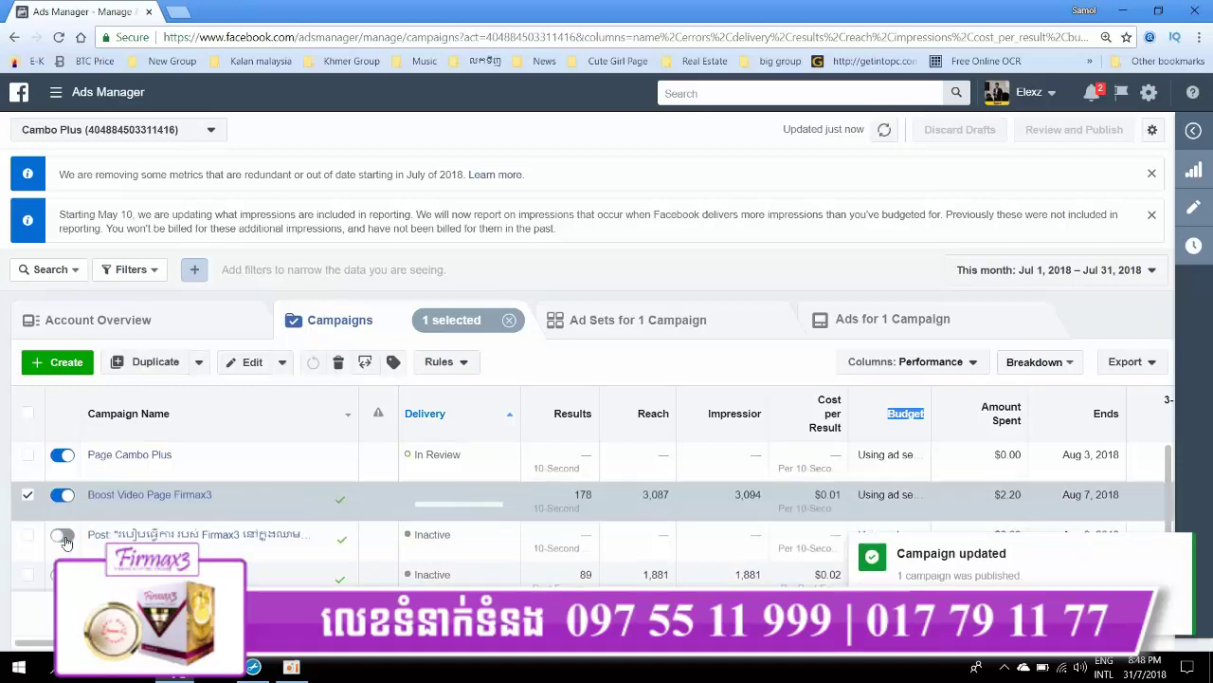
pyautogui.click(63, 495)
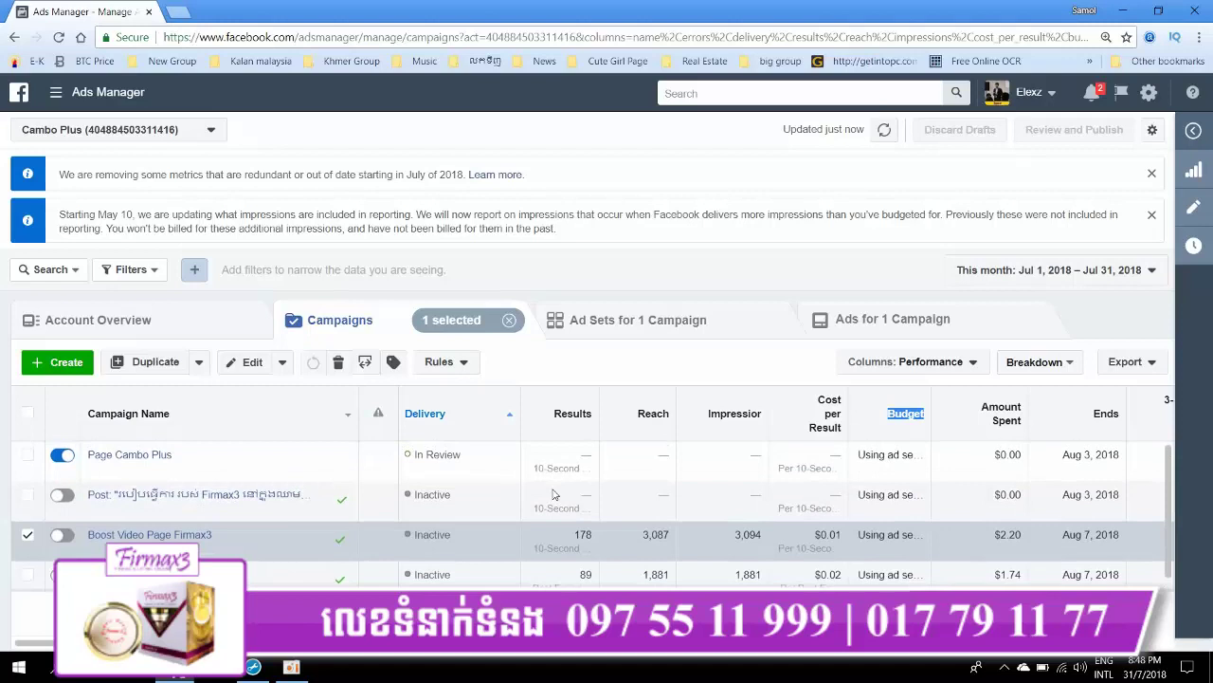
# Open the ad account's payment settings and check the amount due on the next bill.
pyautogui.click(1148, 95)
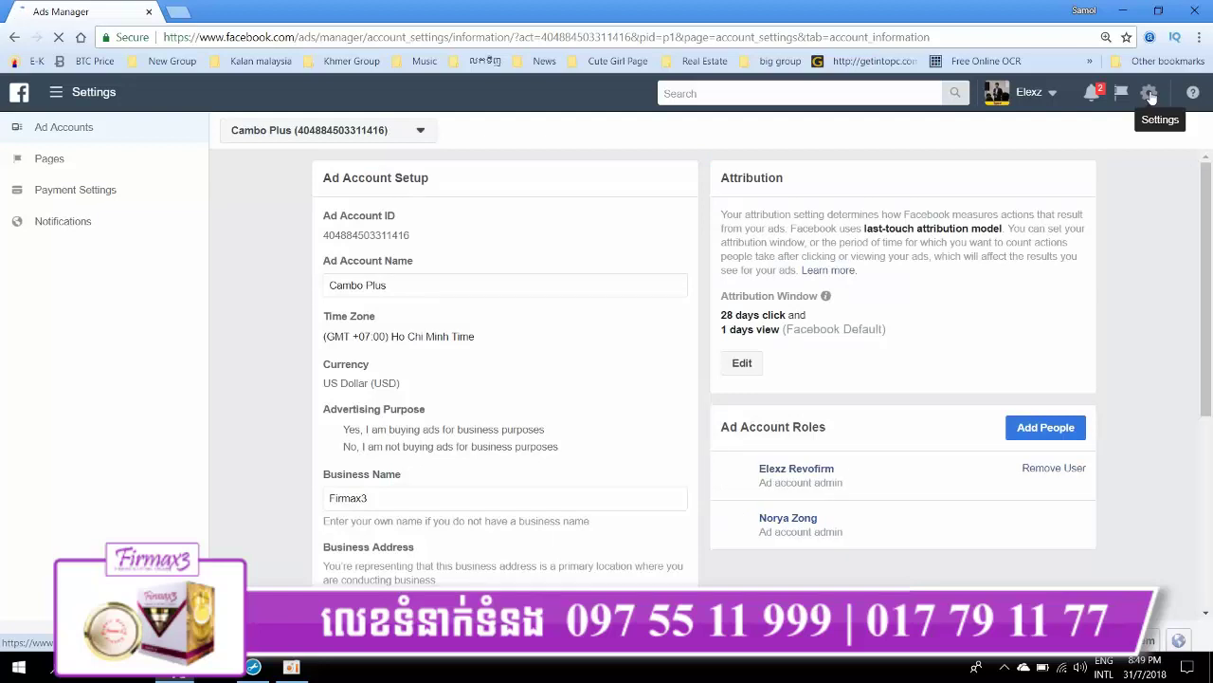
pyautogui.click(85, 196)
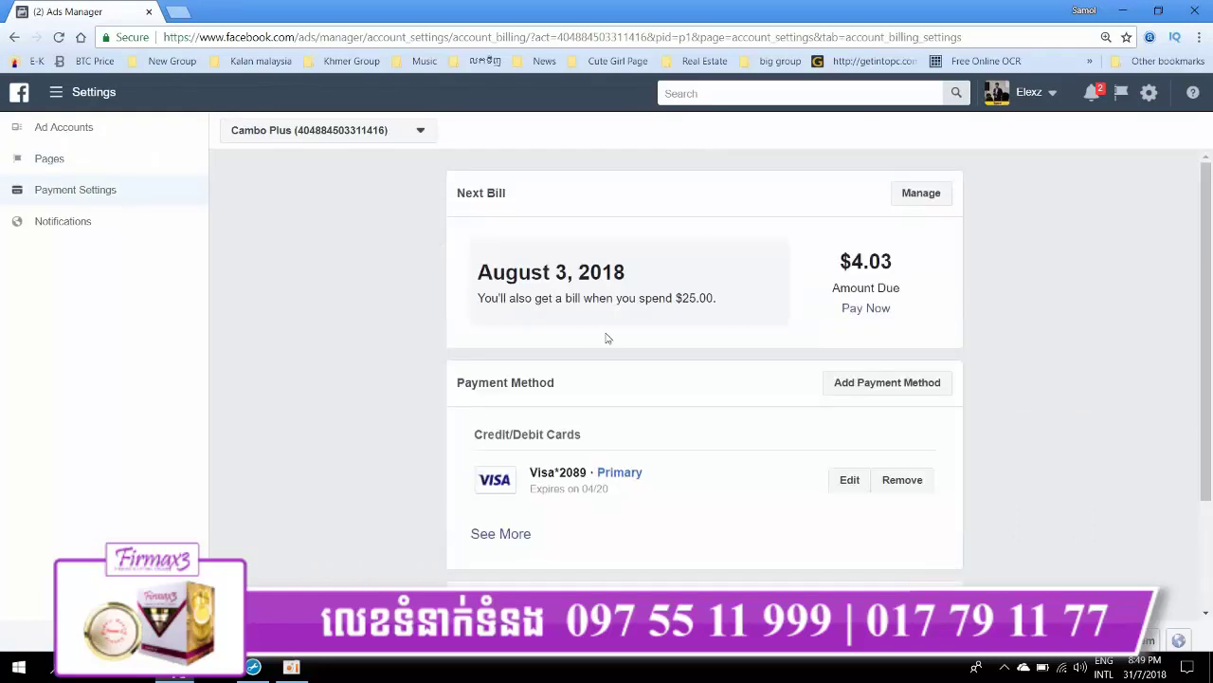
pyautogui.moveTo(859, 258); pyautogui.dragTo(869, 261)
pyautogui.doubleClick(854, 258)
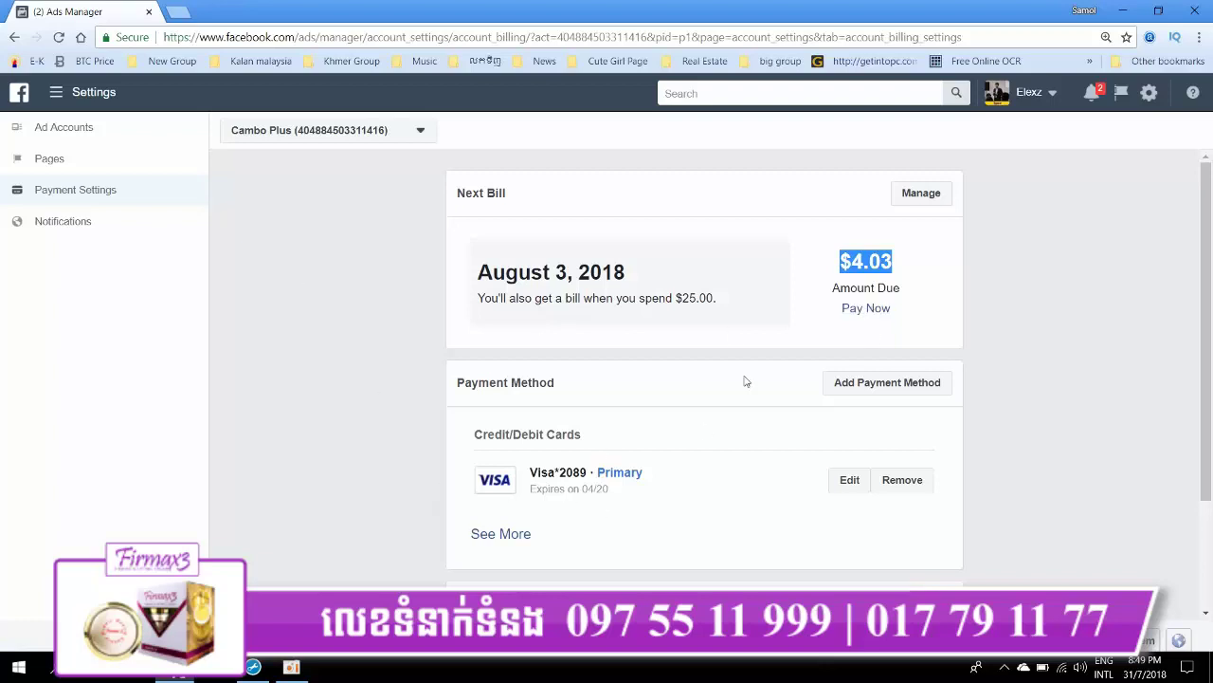
# Examine the credit or debit card fields in the form for adding a payment method, and cancel it.
pyautogui.click(884, 386)
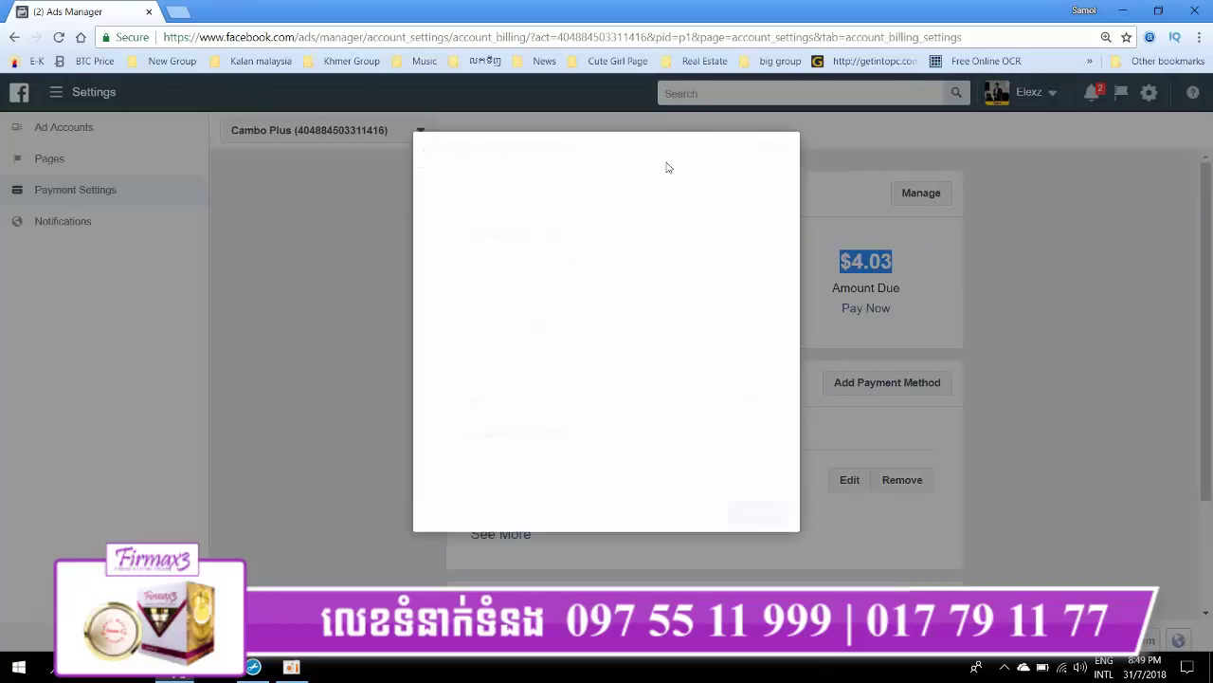
pyautogui.click(484, 302)
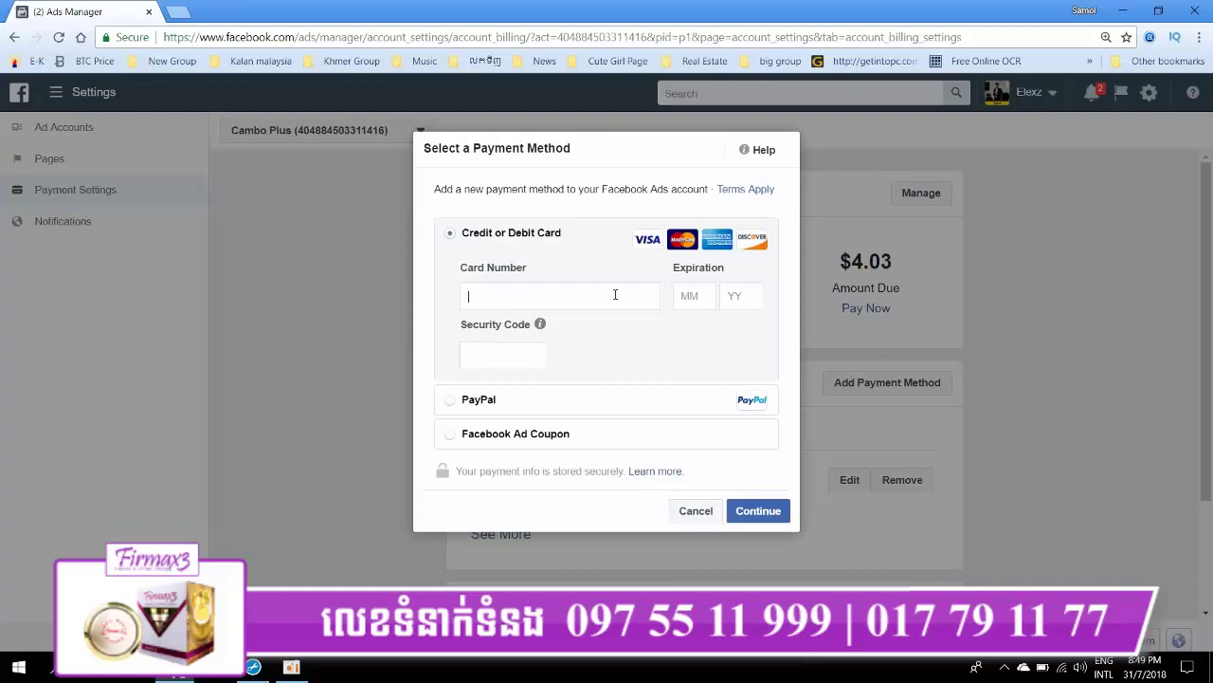
pyautogui.click(734, 297)
pyautogui.click(502, 357)
pyautogui.click(746, 517)
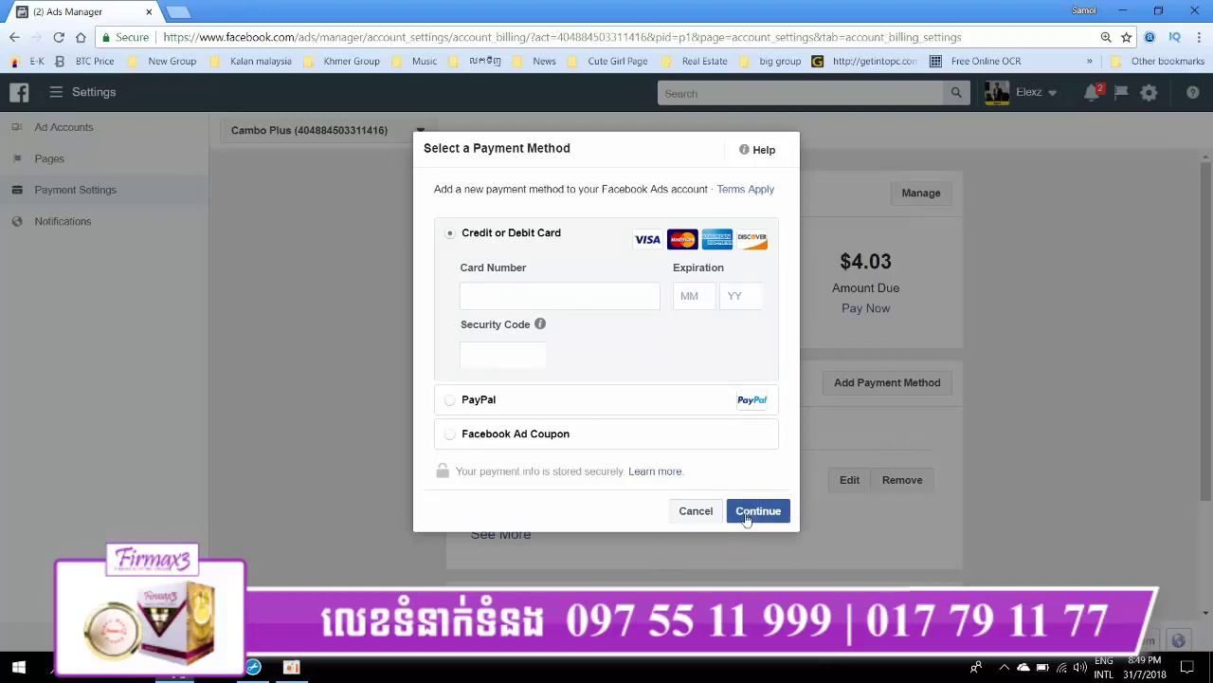
pyautogui.click(694, 517)
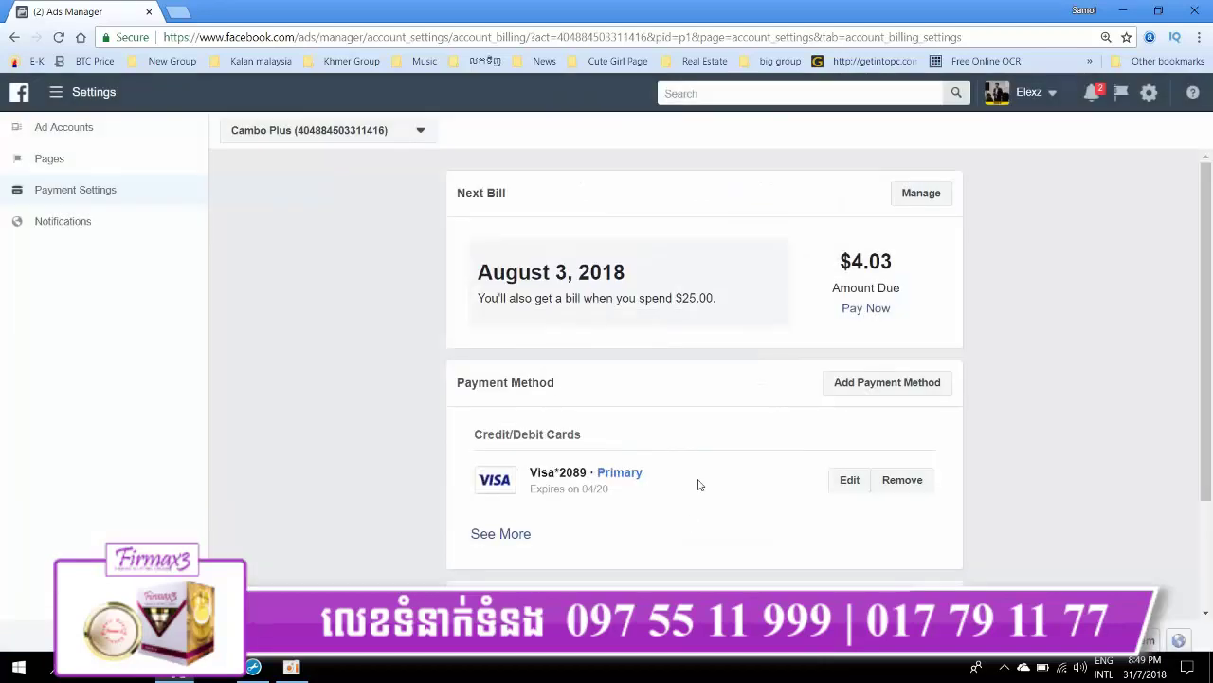
# Expand the list of saved payment cards and check which one is primary.
pyautogui.click(513, 535)
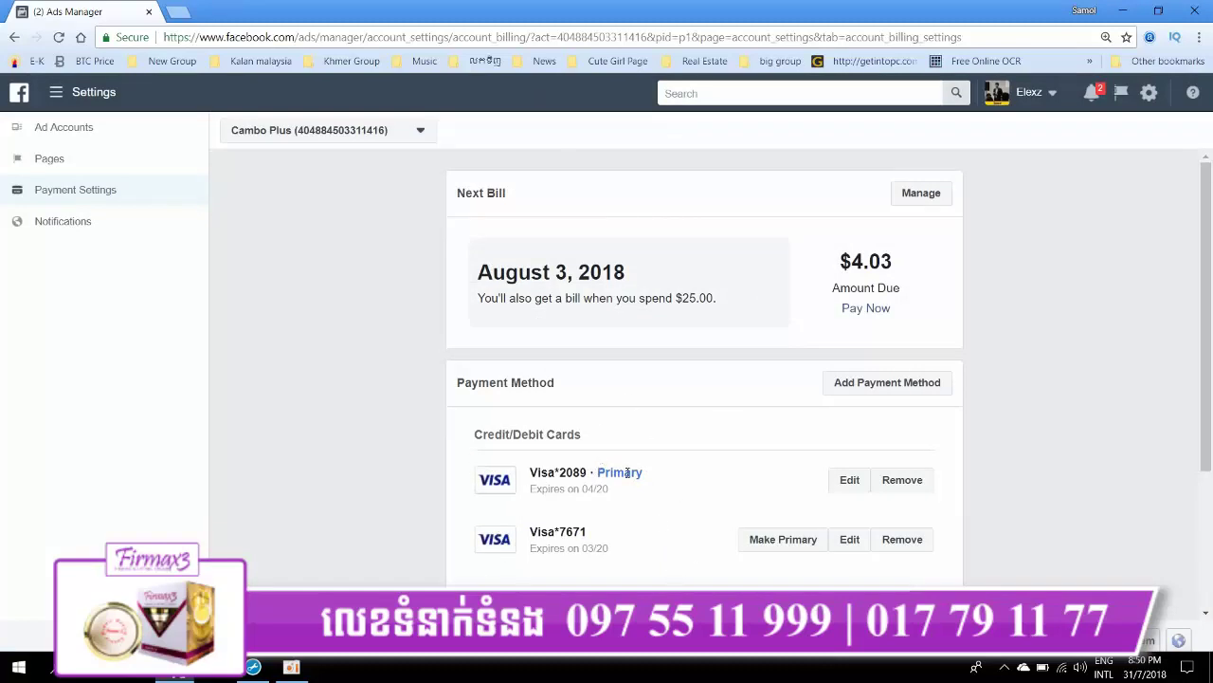
pyautogui.tripleClick(628, 472)
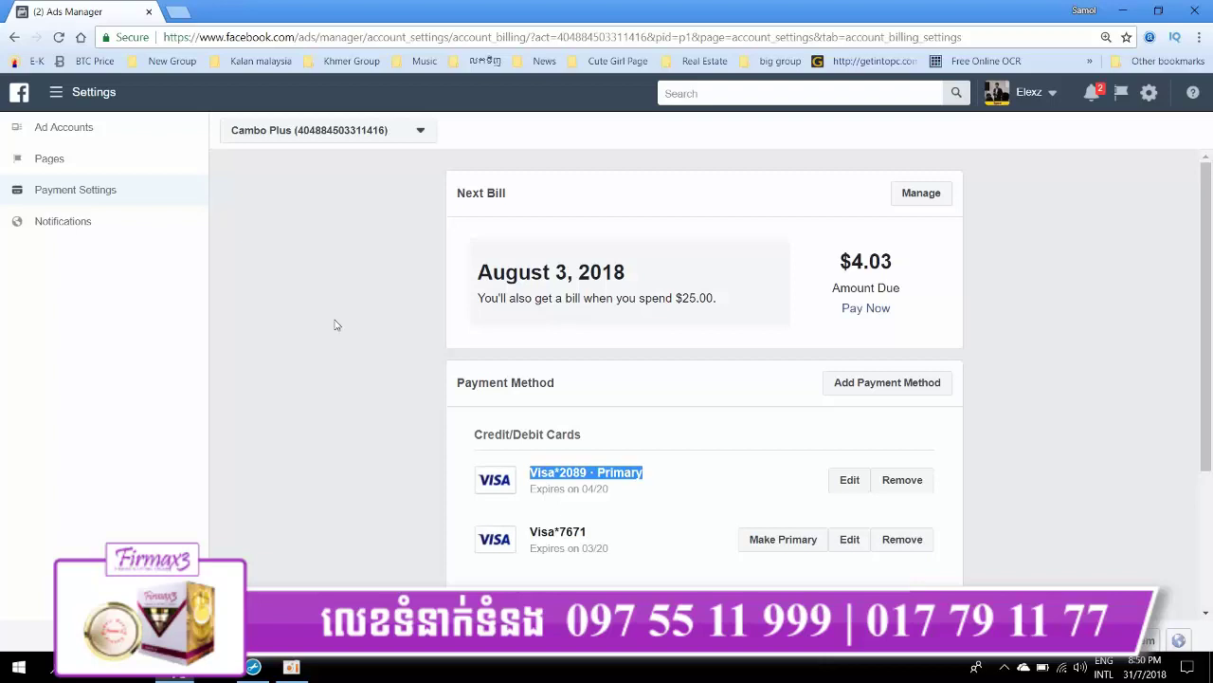